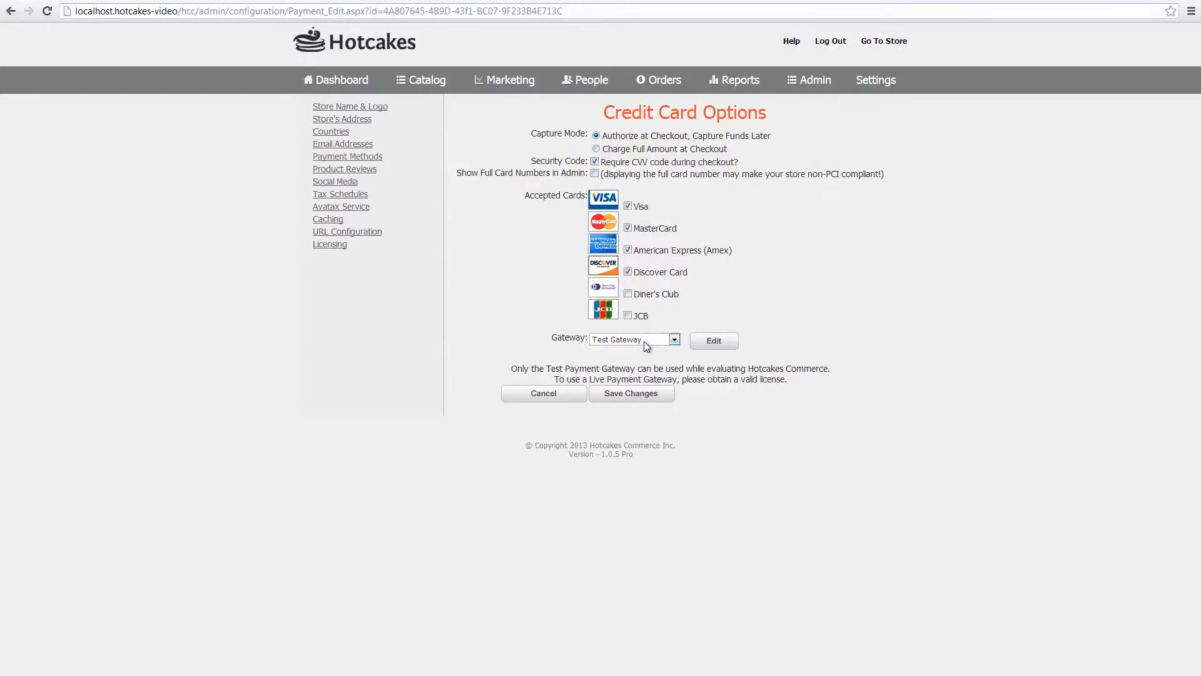
# Keep Test Gateway as the credit card gateway, open its options and save them with every failure option off
pyautogui.click(618, 340)
pyautogui.click(618, 340)
pyautogui.click(718, 345)
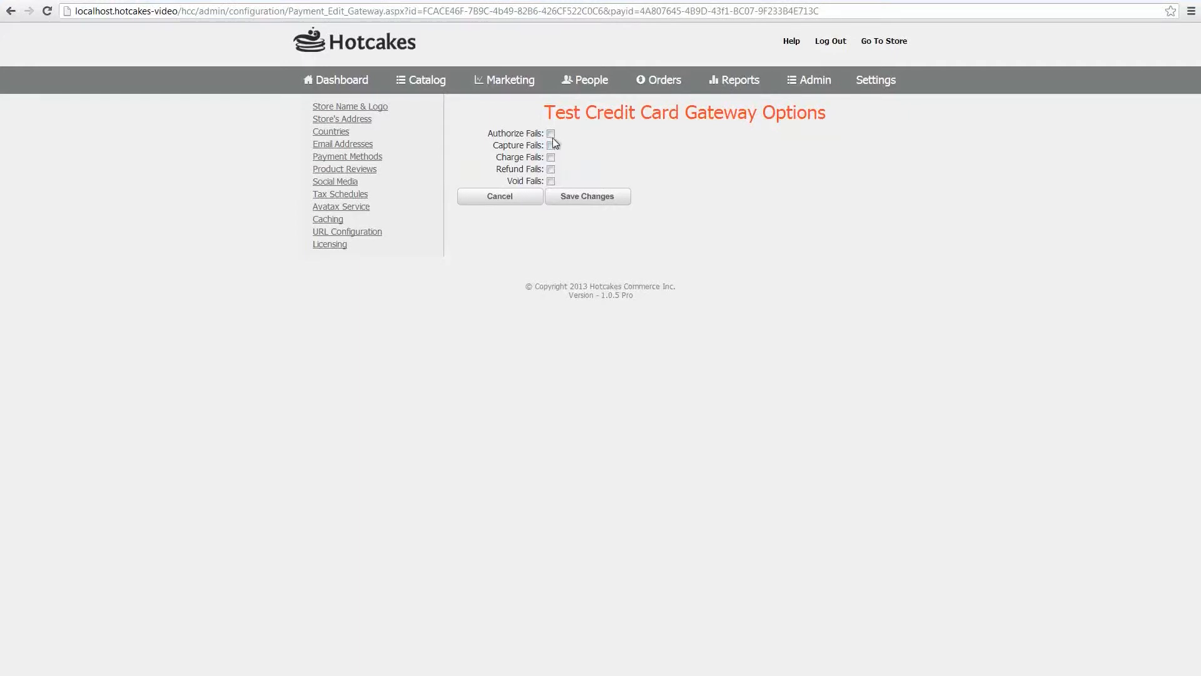
pyautogui.click(589, 197)
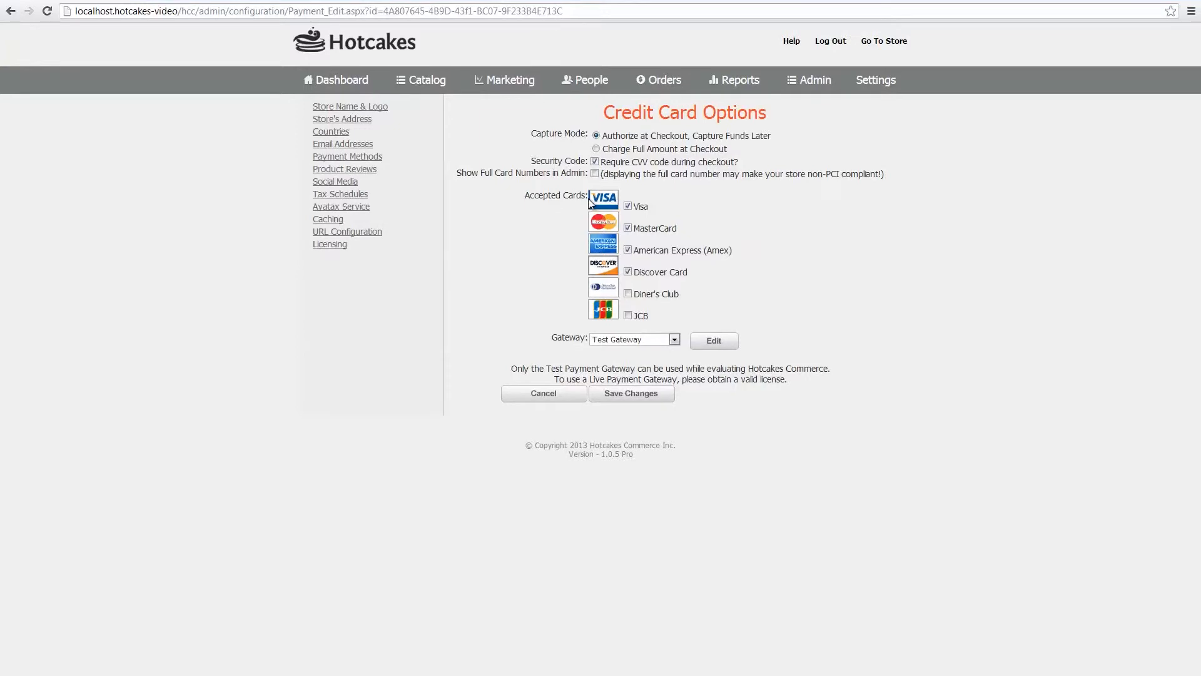
# Recheck the Test Gateway failure options, save them with none enabled, and save the credit card options
pyautogui.click(712, 339)
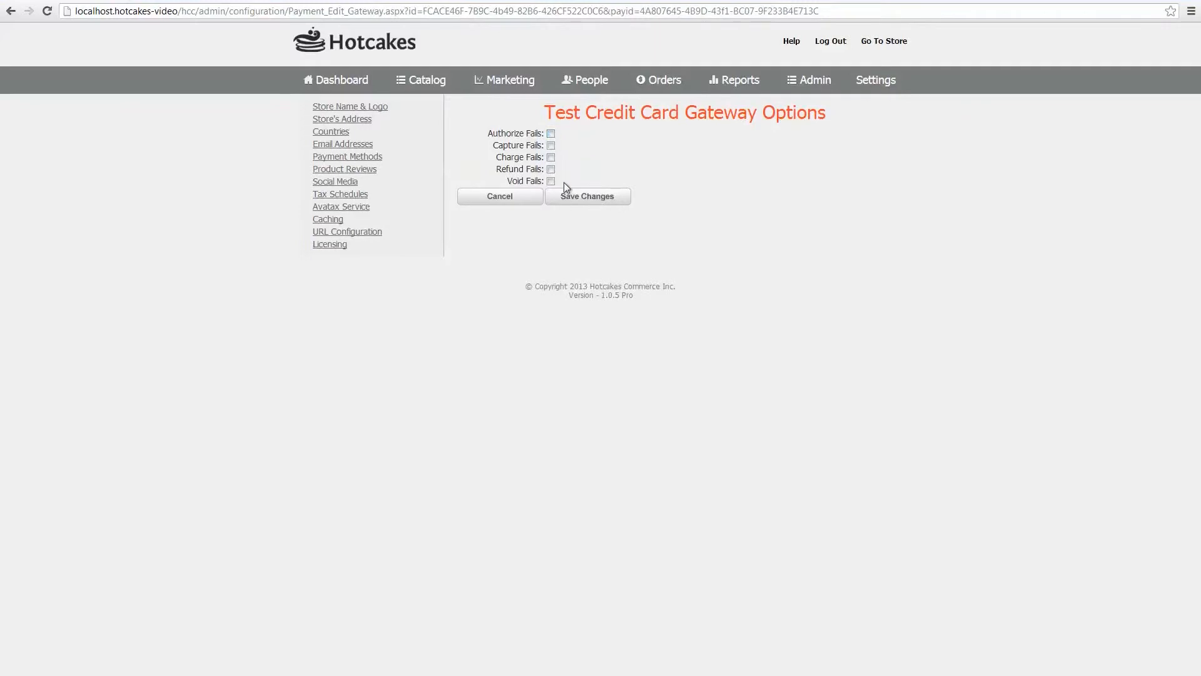
pyautogui.click(572, 196)
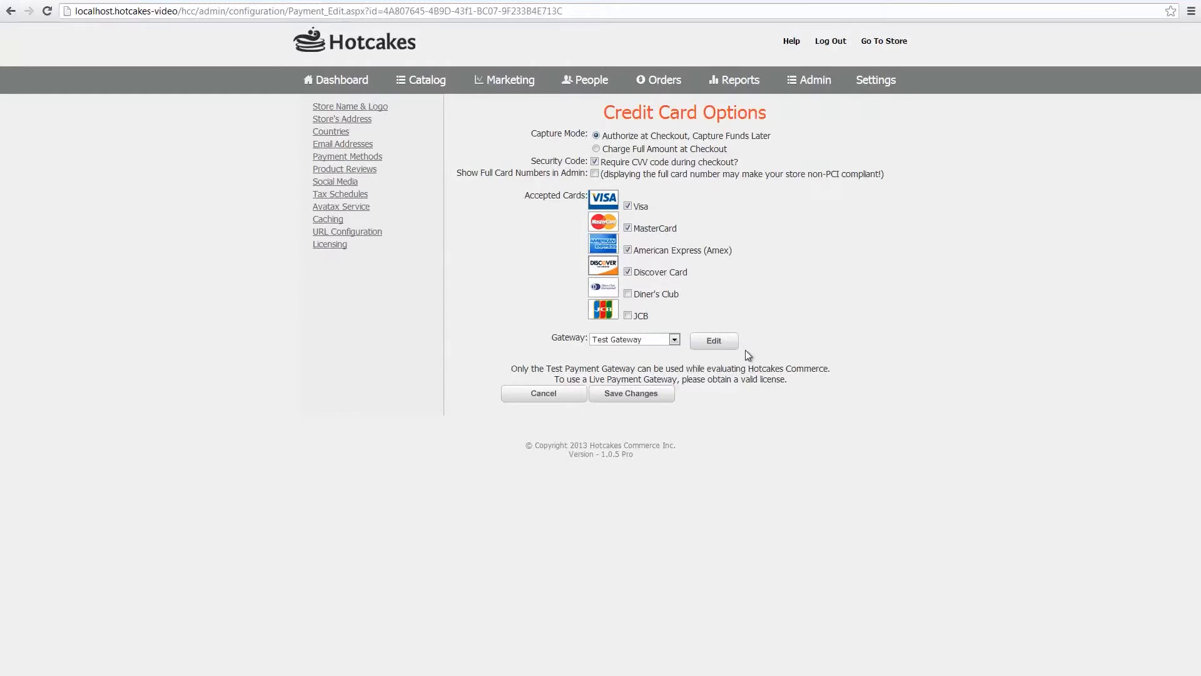
pyautogui.click(642, 394)
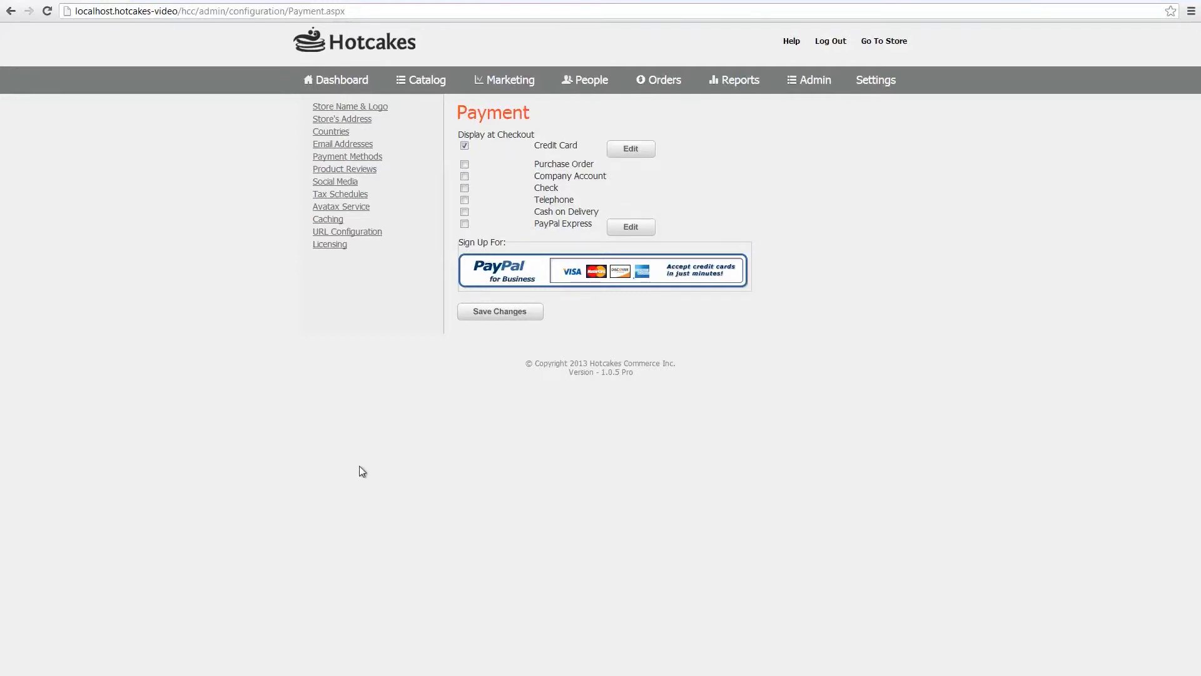
# Switch to PowerPoint and present the slide show from the first Demo slide, advancing to the following slide
pyautogui.click(826, 662)
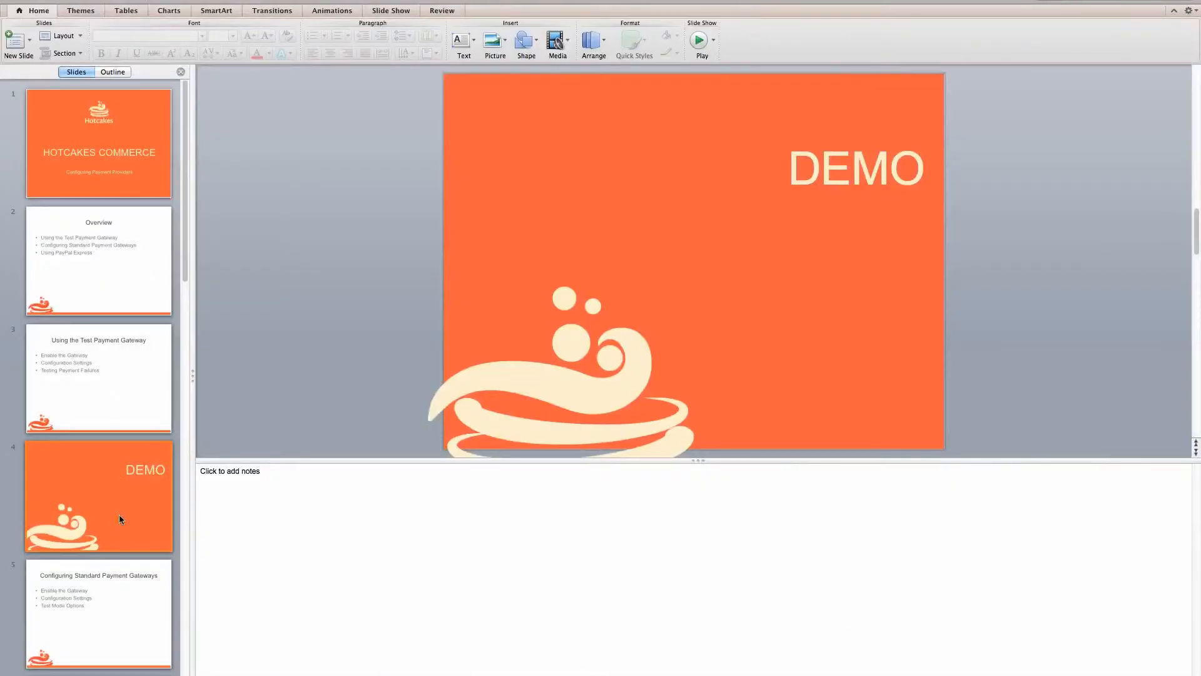
pyautogui.click(700, 39)
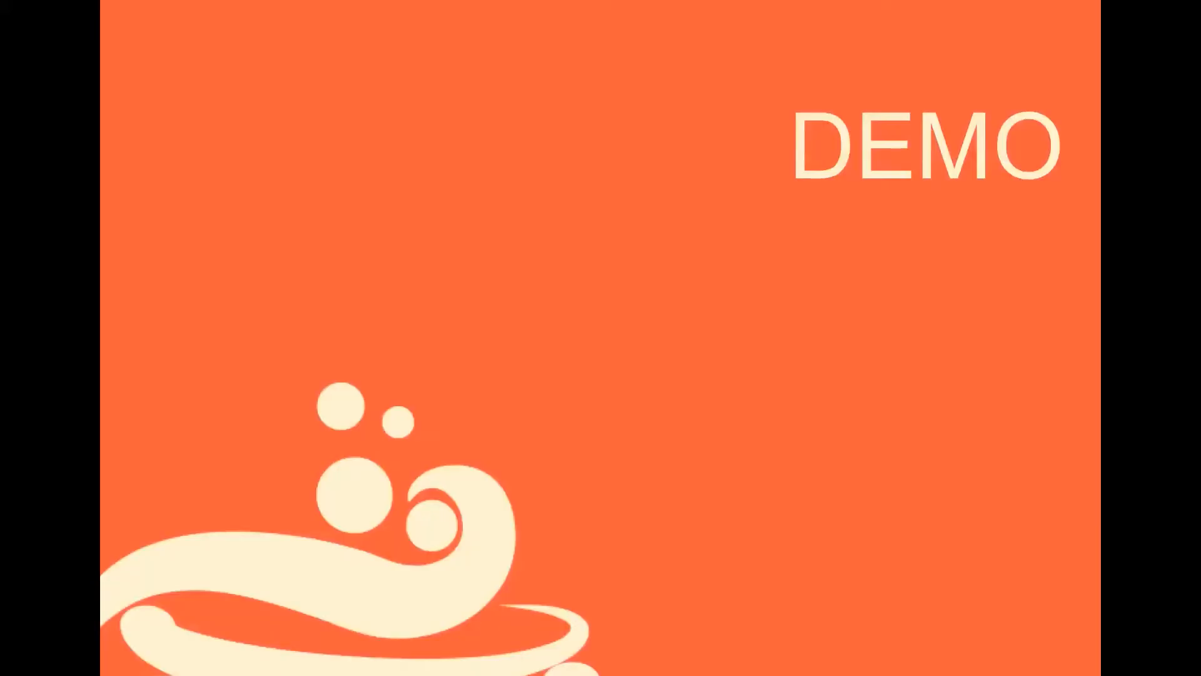
pyautogui.click(729, 240)
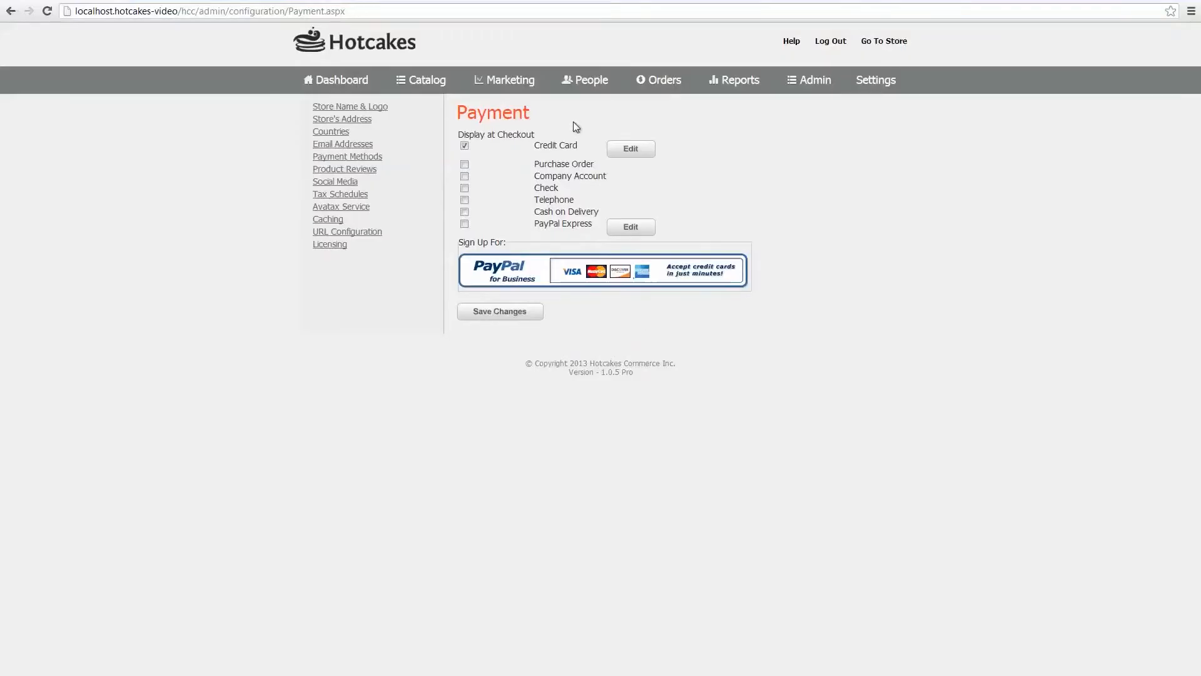
# Edit the Credit Card payment method, choose Authorize.Net as its gateway and open the gateway's options
pyautogui.click(617, 152)
pyautogui.click(632, 340)
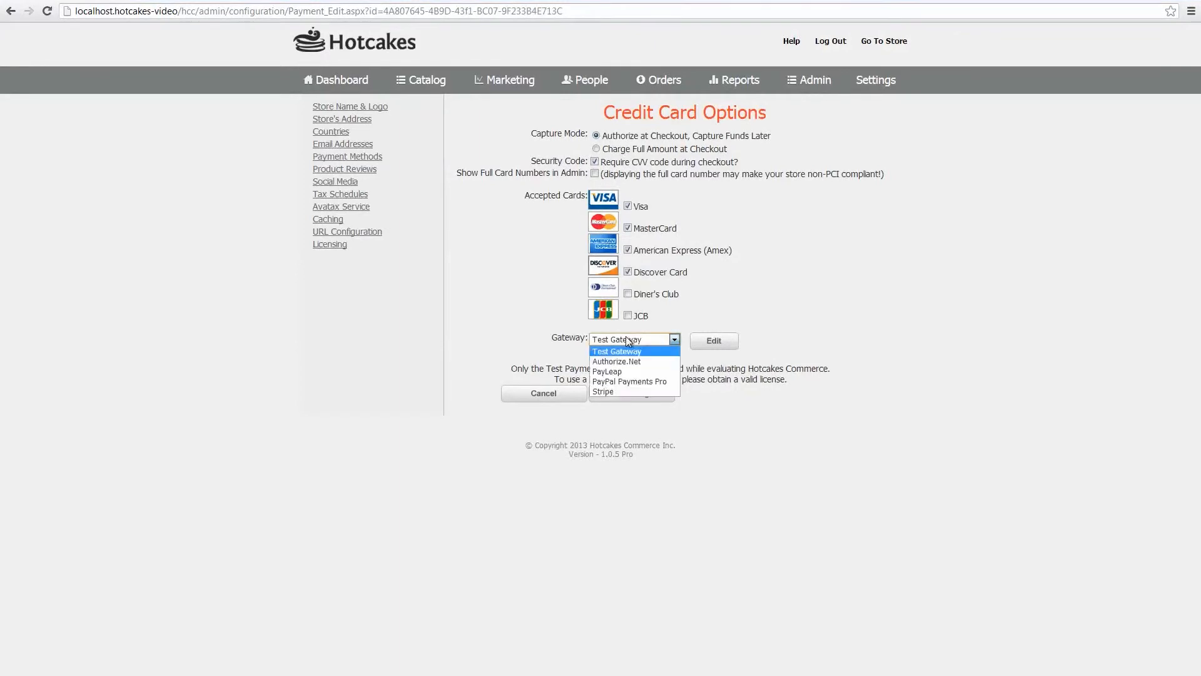
pyautogui.click(633, 360)
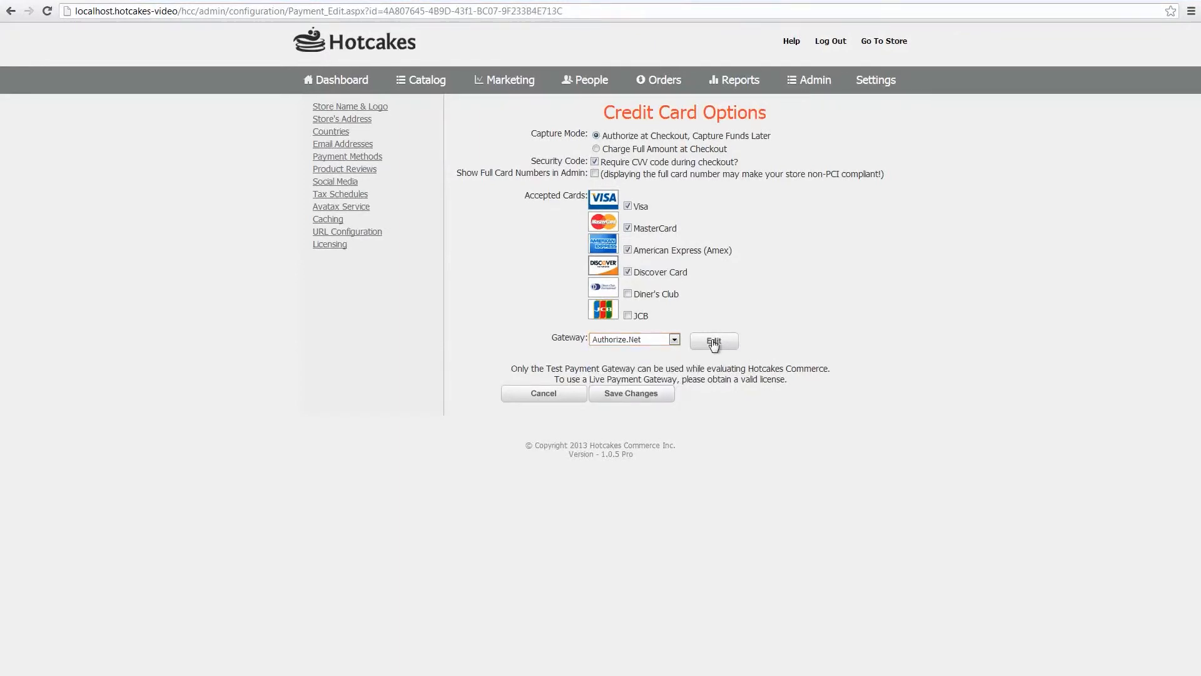
pyautogui.click(714, 342)
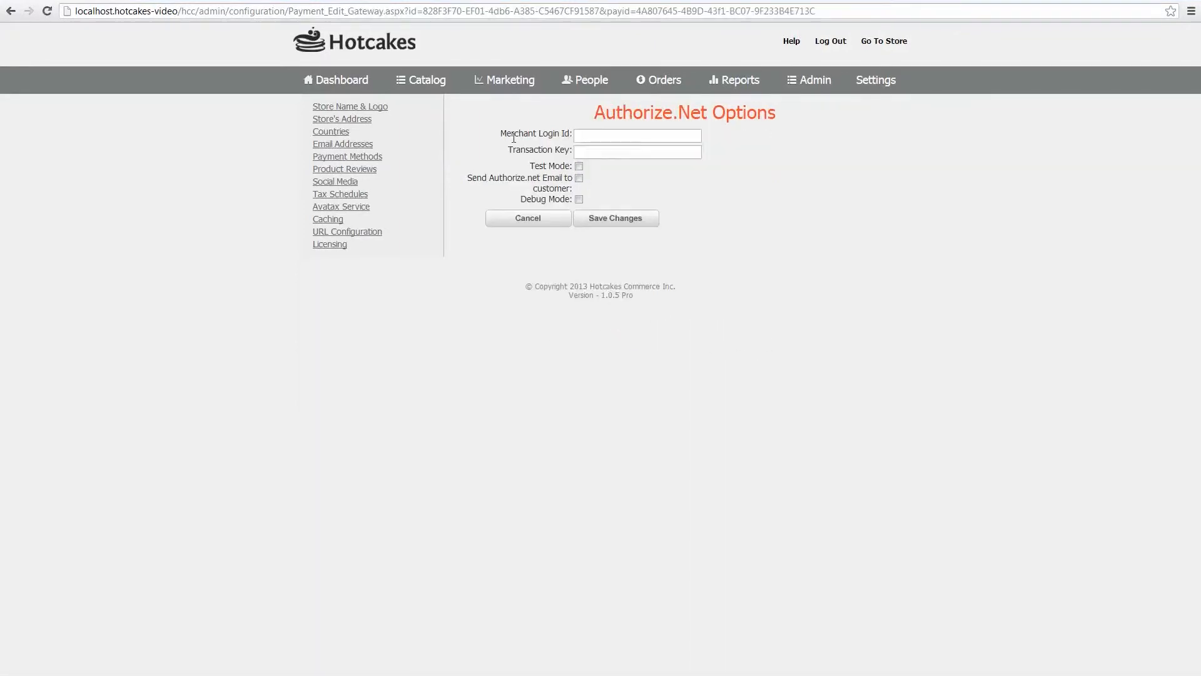
# Try out Test Mode and Debug Mode in the Authorize.Net options, clear both and leave without saving
pyautogui.click(588, 136)
pyautogui.click(624, 166)
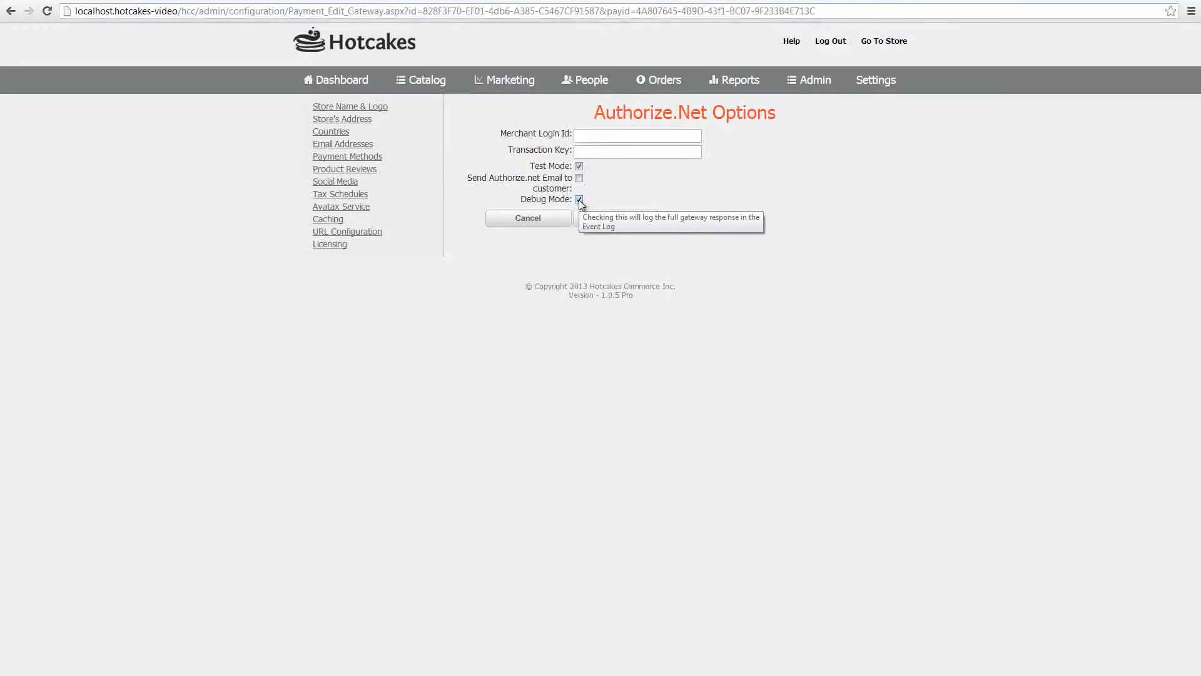
pyautogui.click(579, 200)
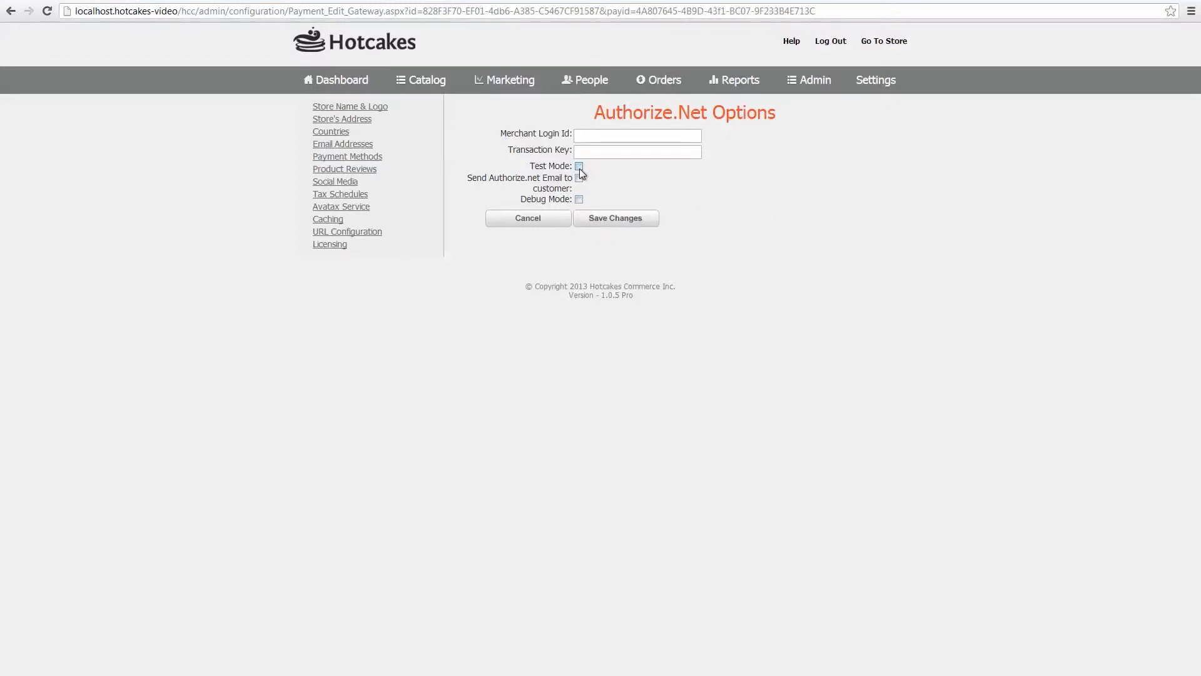
pyautogui.click(537, 221)
# Choose PayPal Payments Pro as the gateway, view its credential and mode options, and leave without saving
pyautogui.click(673, 340)
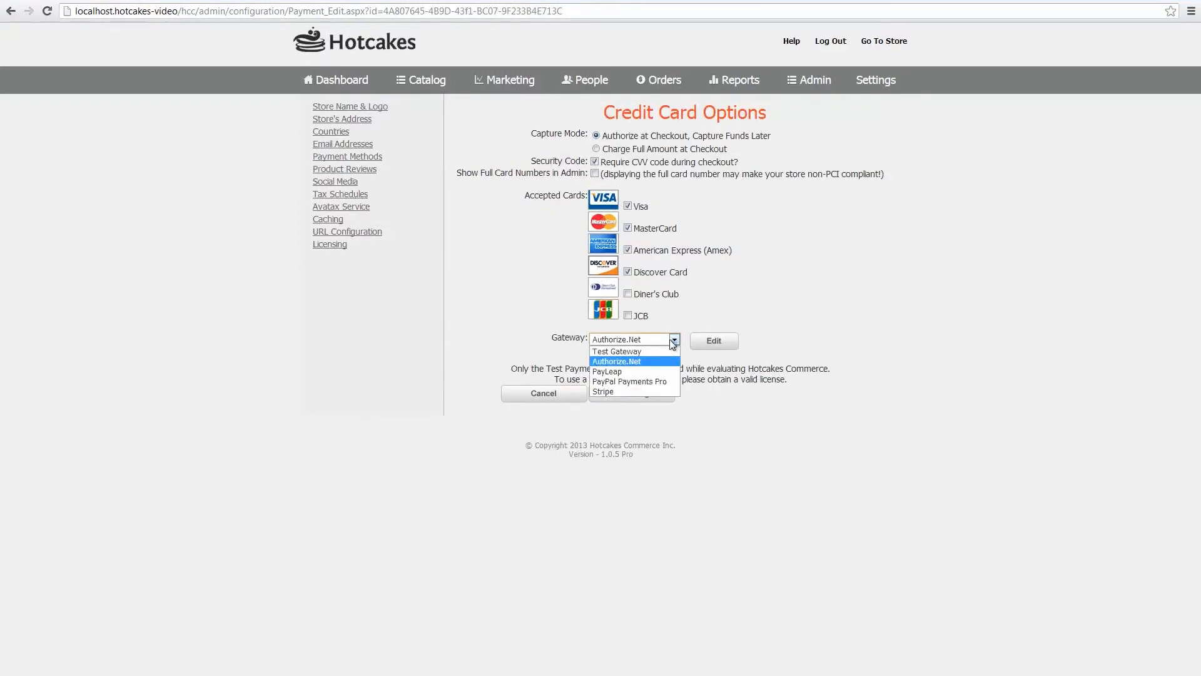
pyautogui.click(650, 381)
pyautogui.click(712, 341)
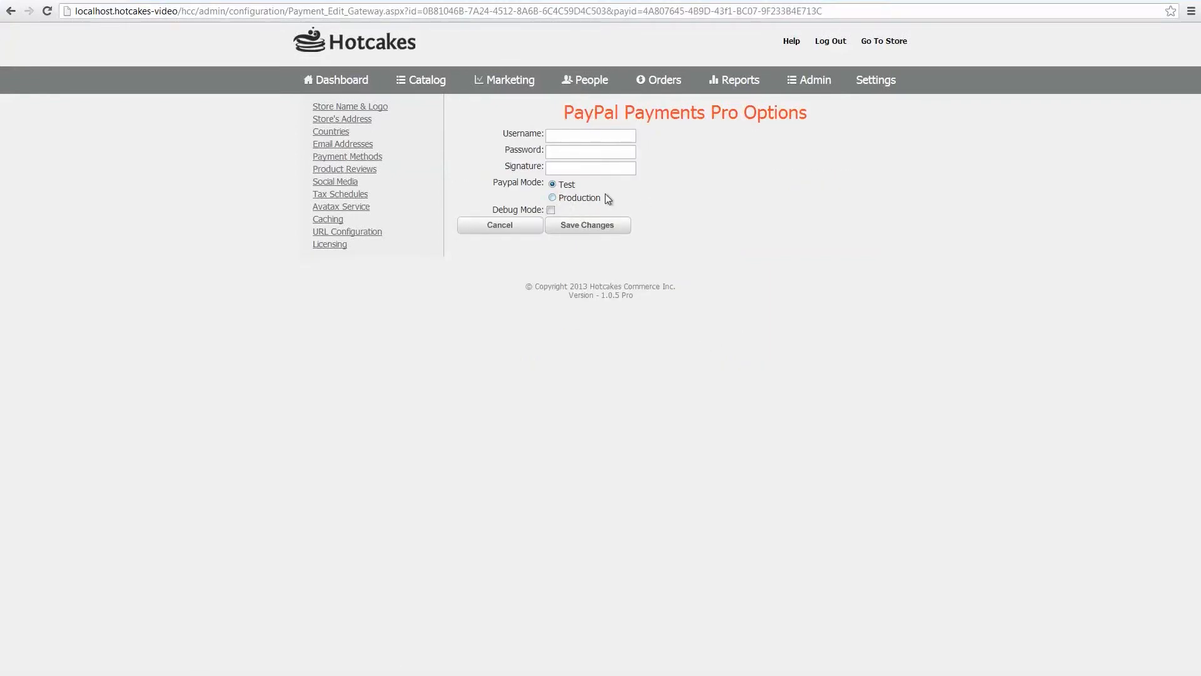
pyautogui.click(554, 136)
pyautogui.click(508, 227)
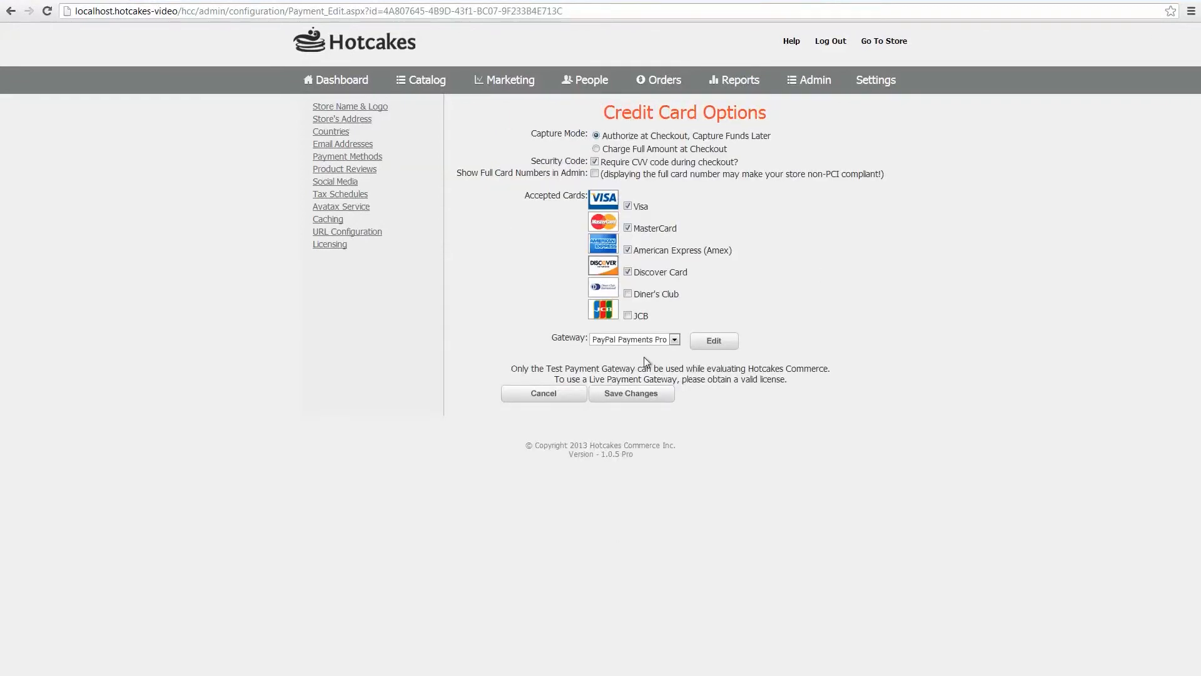
# Set the gateway back to Test Gateway and save the credit card options
pyautogui.click(623, 341)
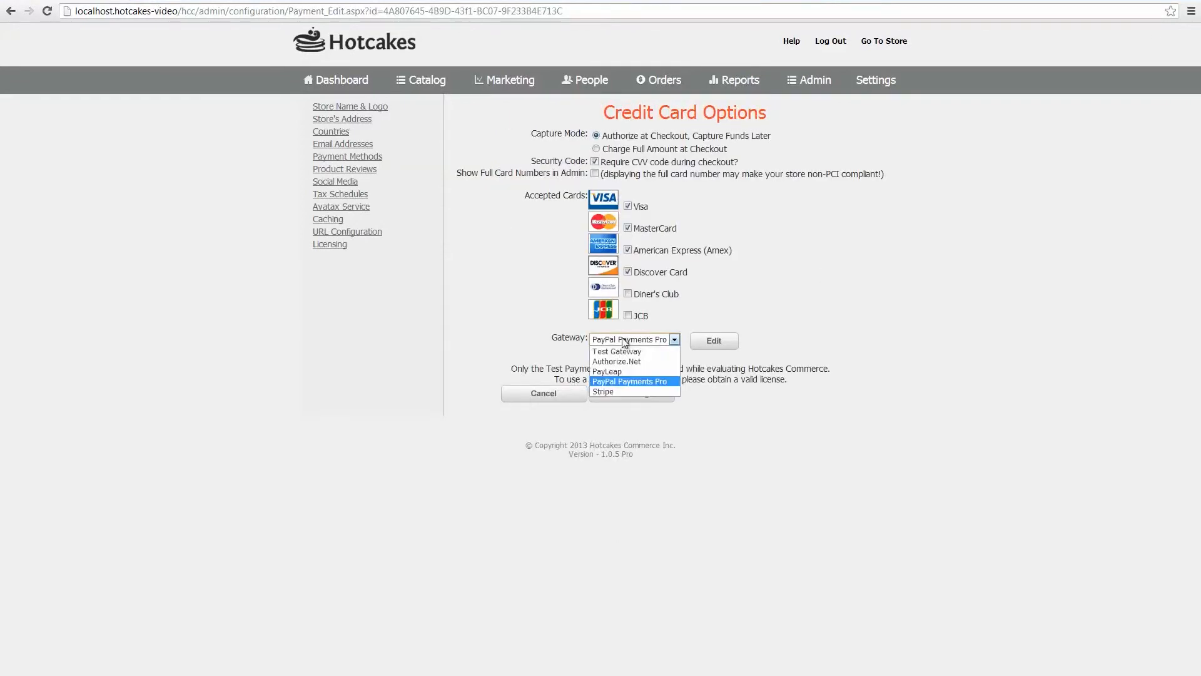
pyautogui.click(621, 348)
pyautogui.click(627, 396)
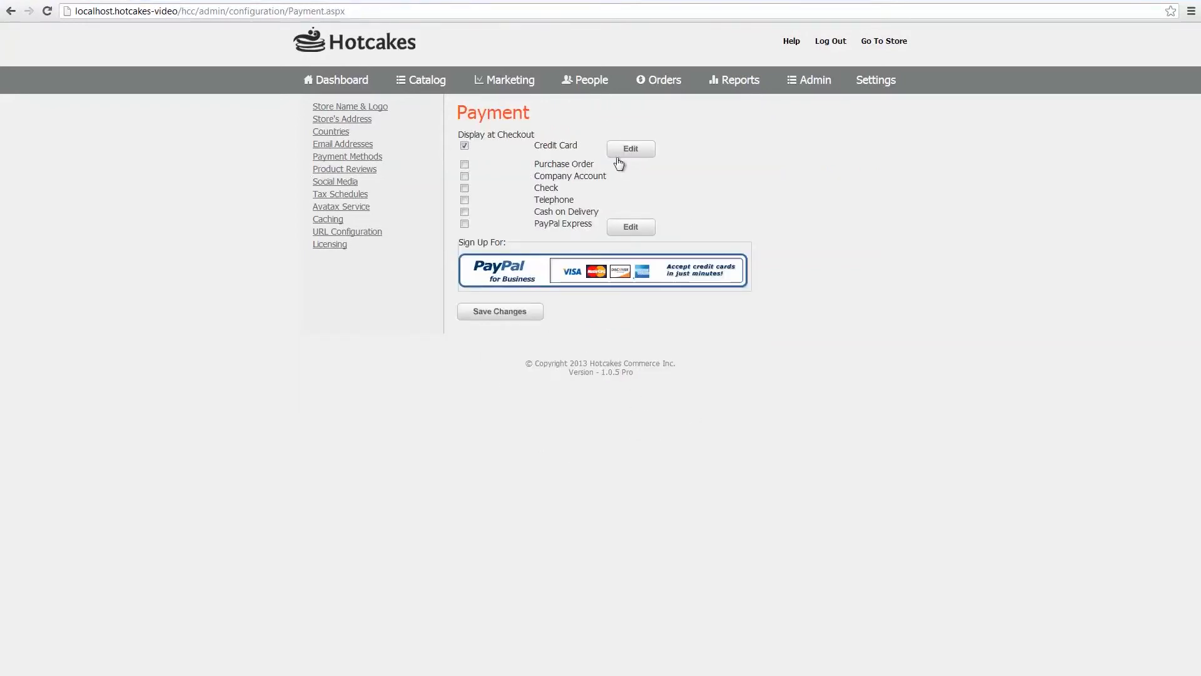
# Examine the PayPal Express options for mode, API credentials and capture mode, and leave without saving
pyautogui.click(465, 164)
pyautogui.click(627, 228)
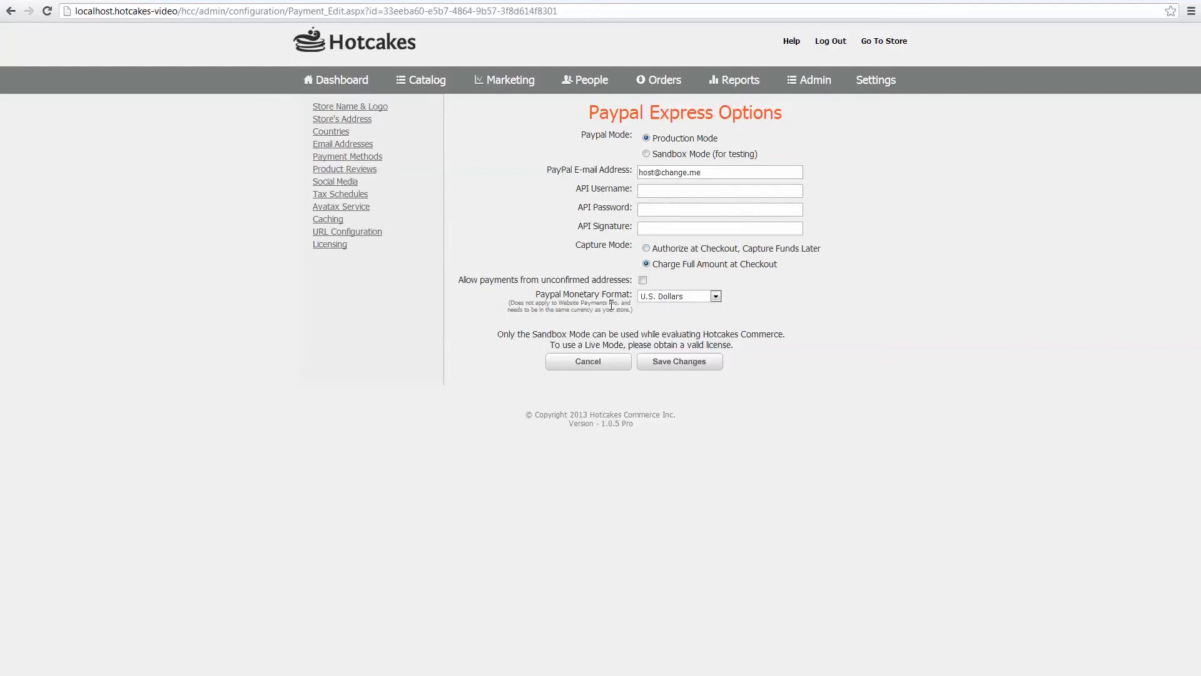
pyautogui.click(593, 367)
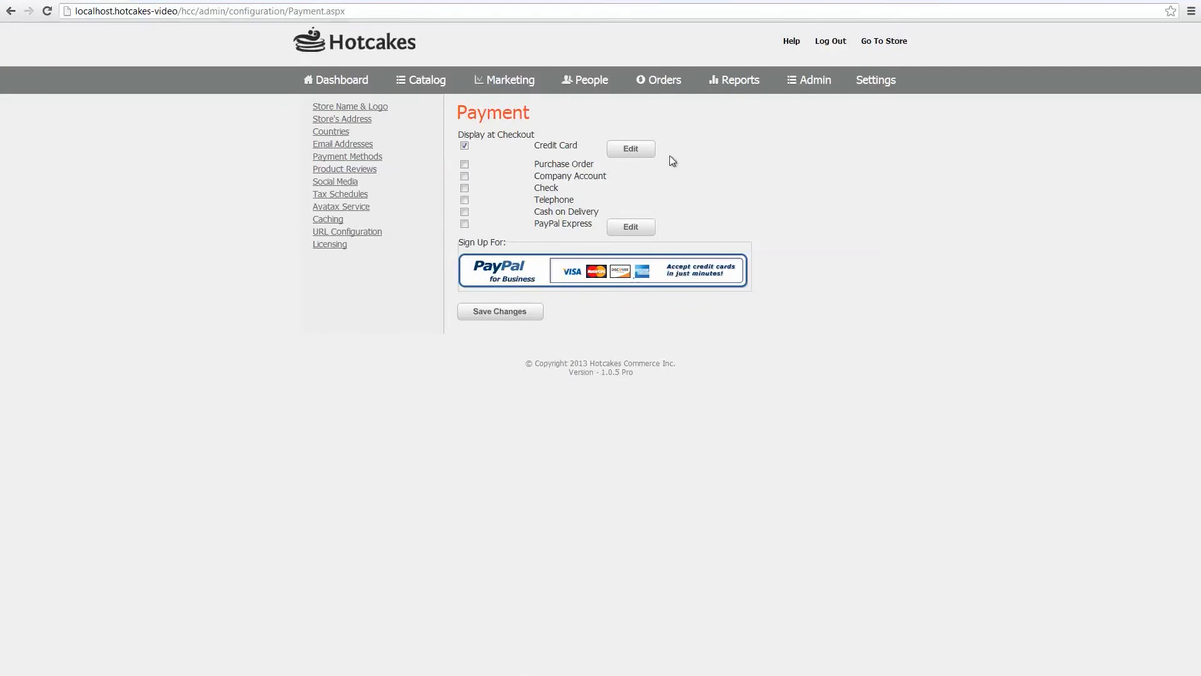
# Switch to PowerPoint and present the closing Thank You slide in the slide show
pyautogui.moveTo(876, 80)
pyautogui.moveTo(426, 666)
pyautogui.click(844, 669)
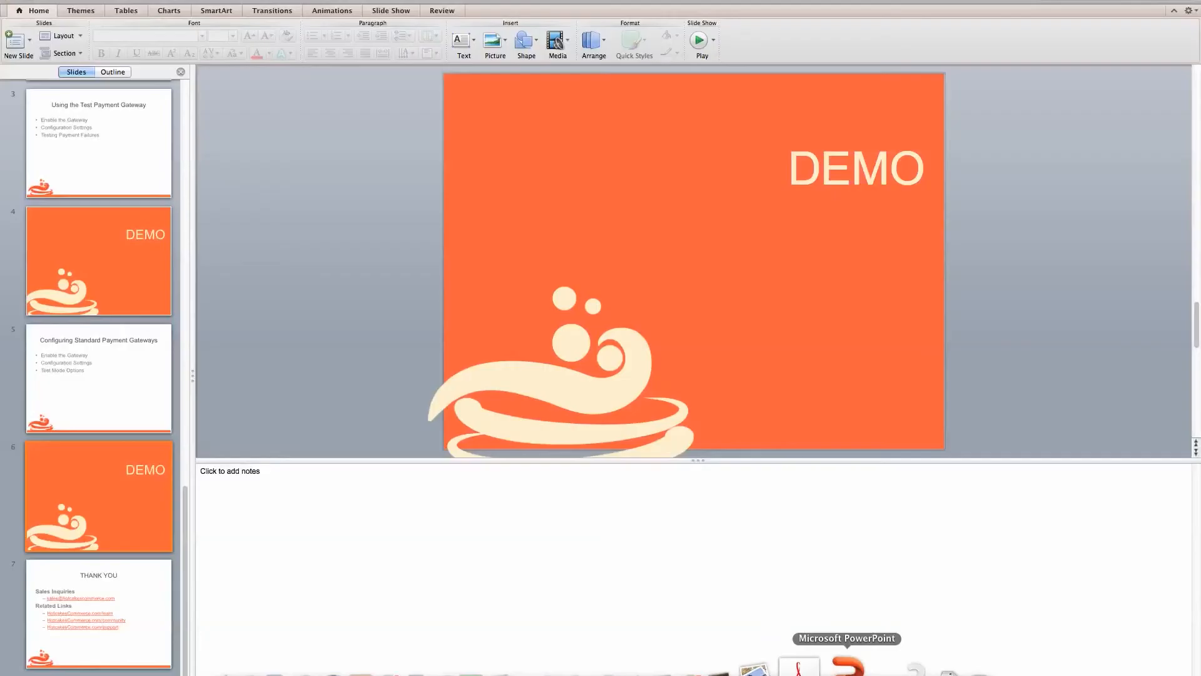
pyautogui.click(103, 616)
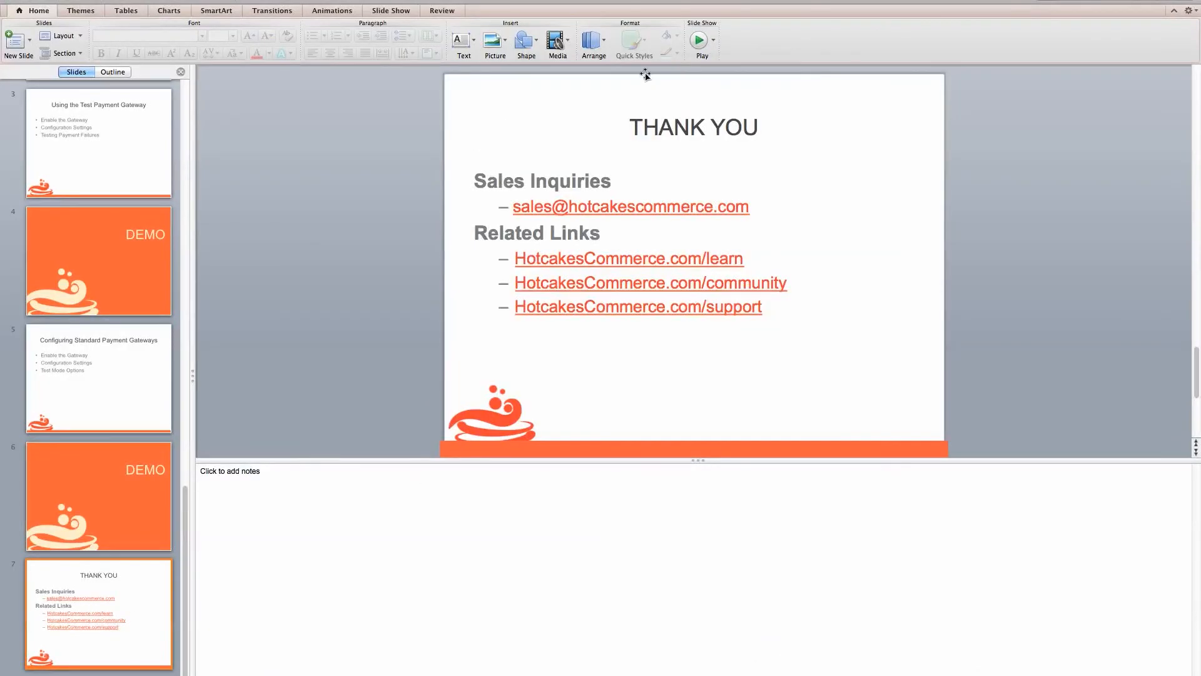
pyautogui.click(698, 42)
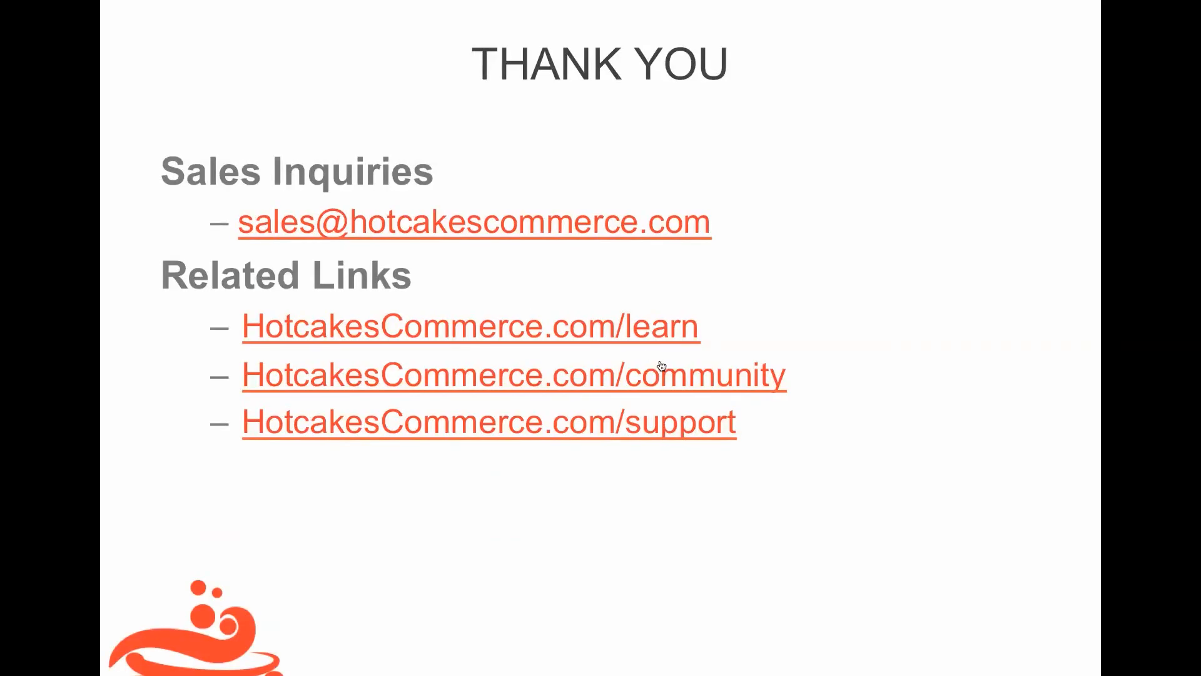